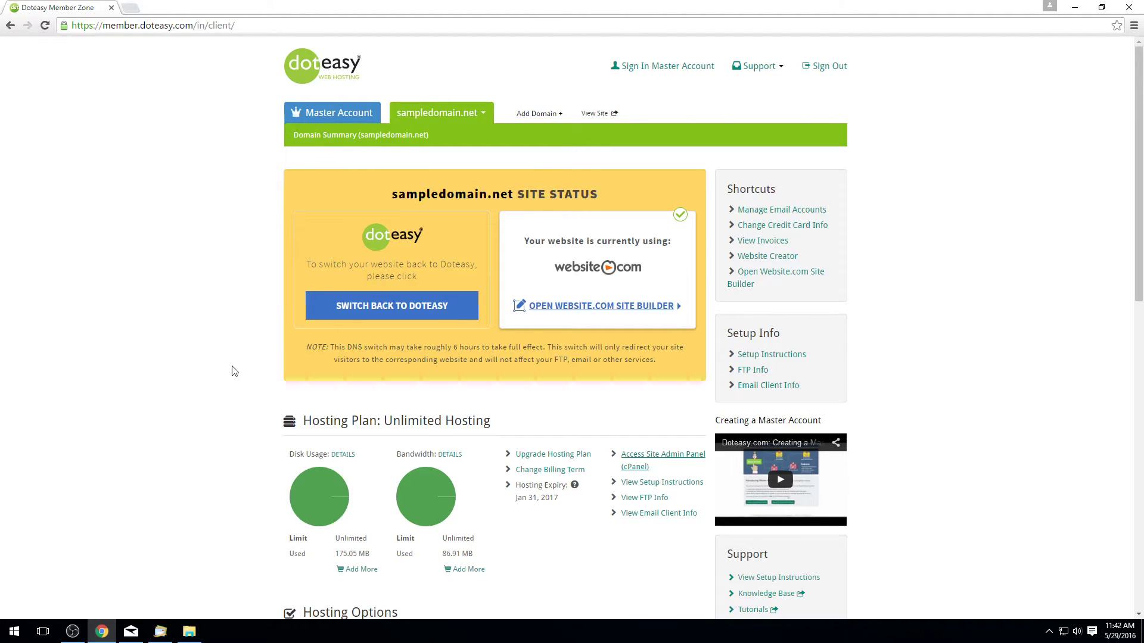
Step: Scroll down the domain summary and highlight the 'Hosting Plan: Unlimited Hosting' heading
scroll(384, 404, "down", 2)
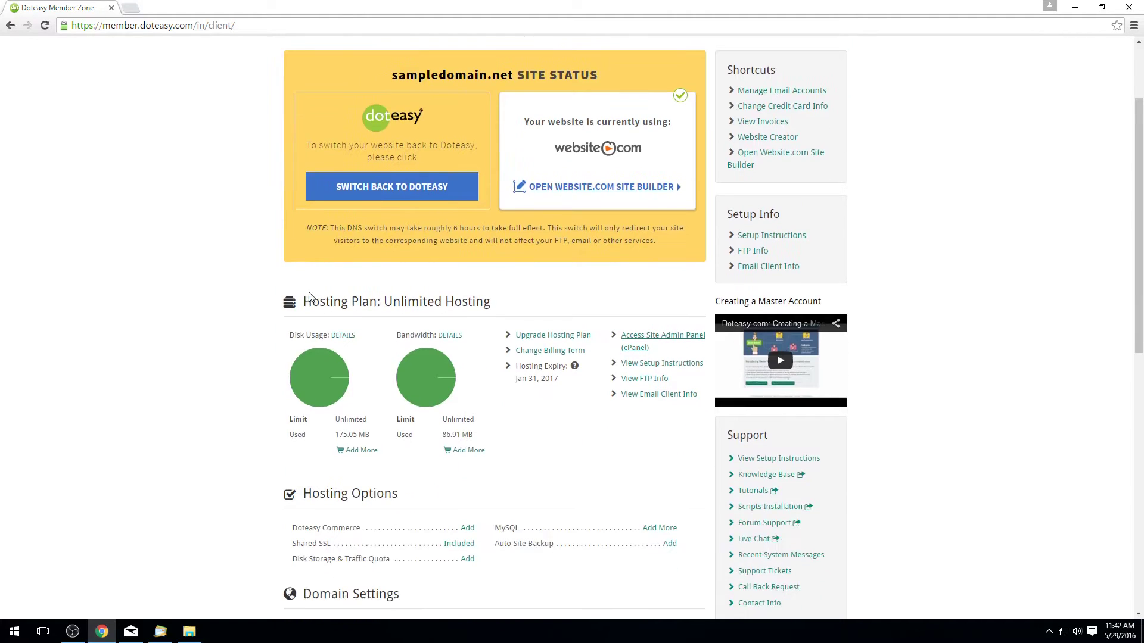
left_click_drag(309, 296, 500, 304)
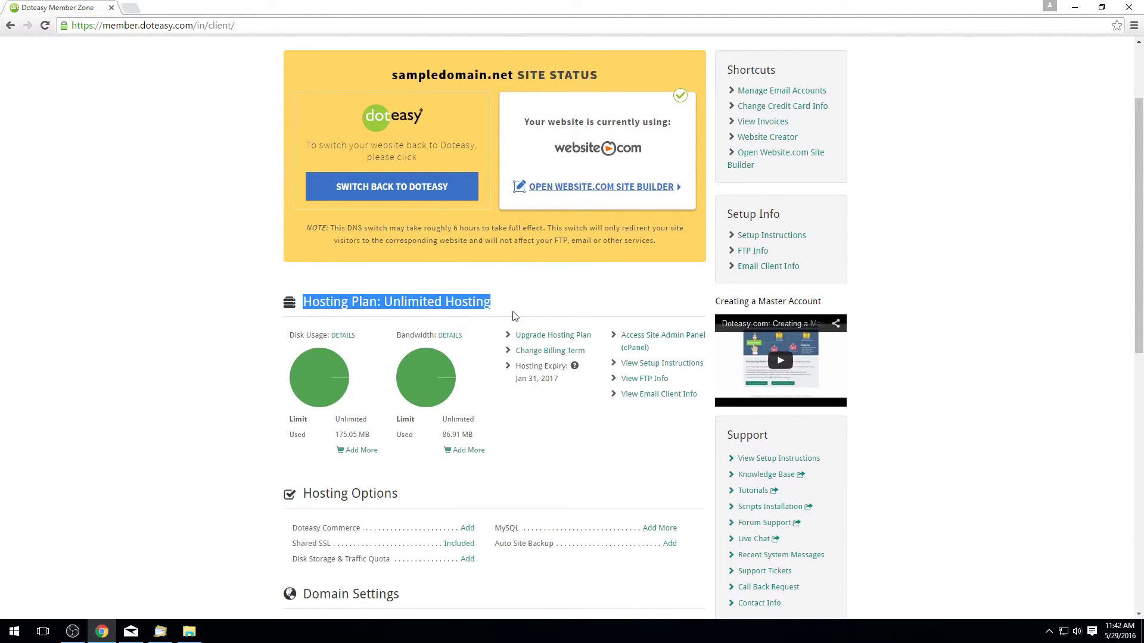
Step: Open the Email Client Info page and highlight the Secure SSL/TLS settings table
left_click(571, 435)
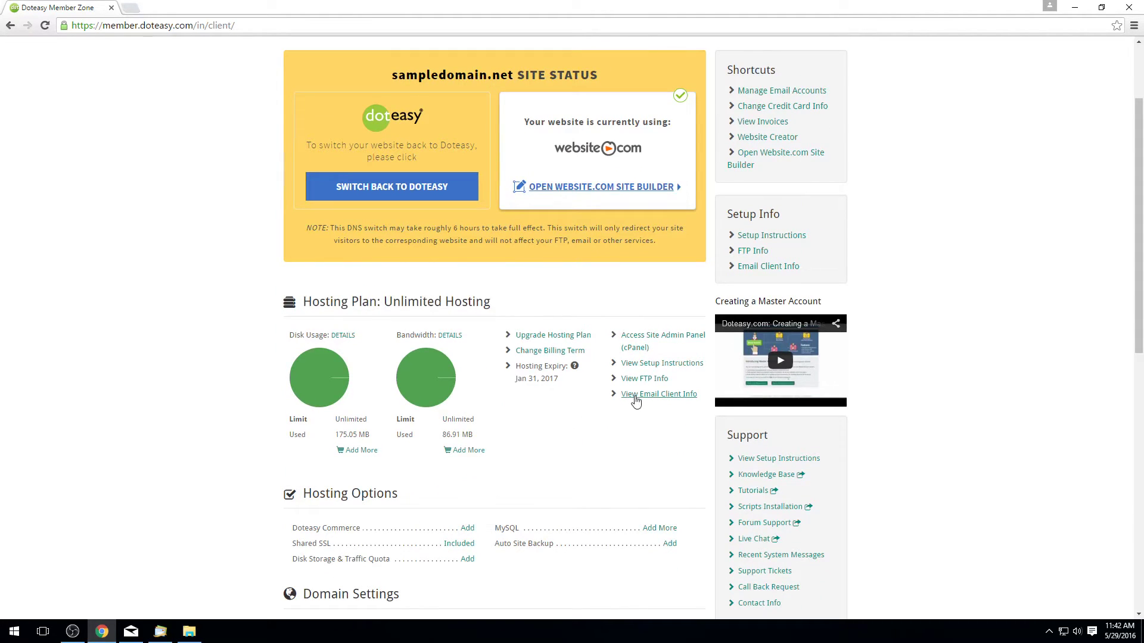
left_click(637, 398)
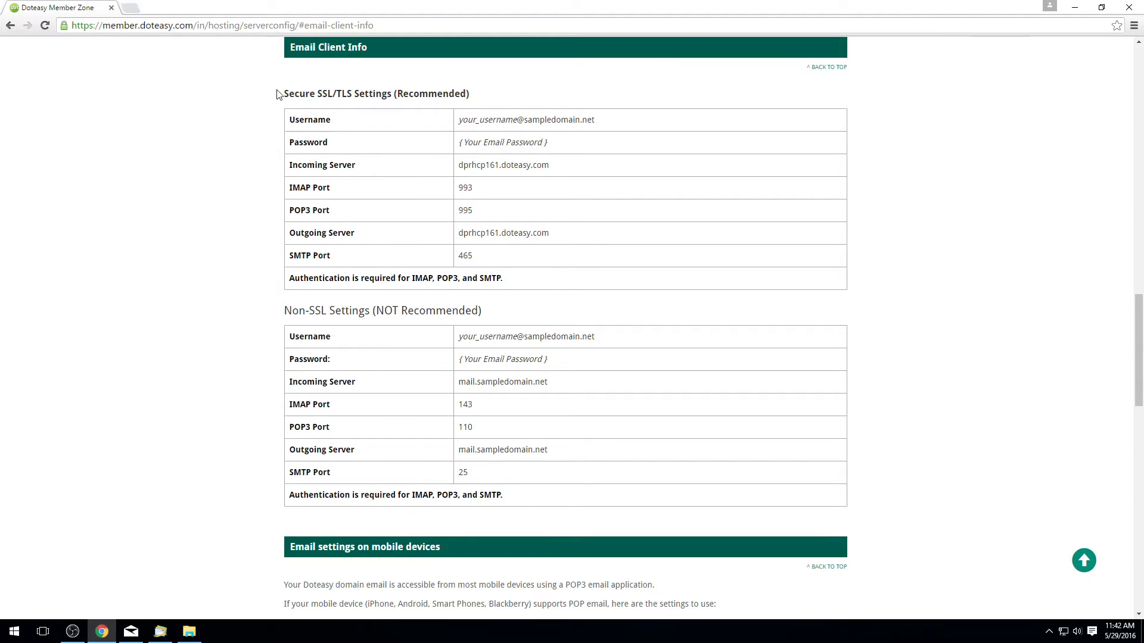
left_click_drag(277, 94, 613, 475)
left_click(287, 300)
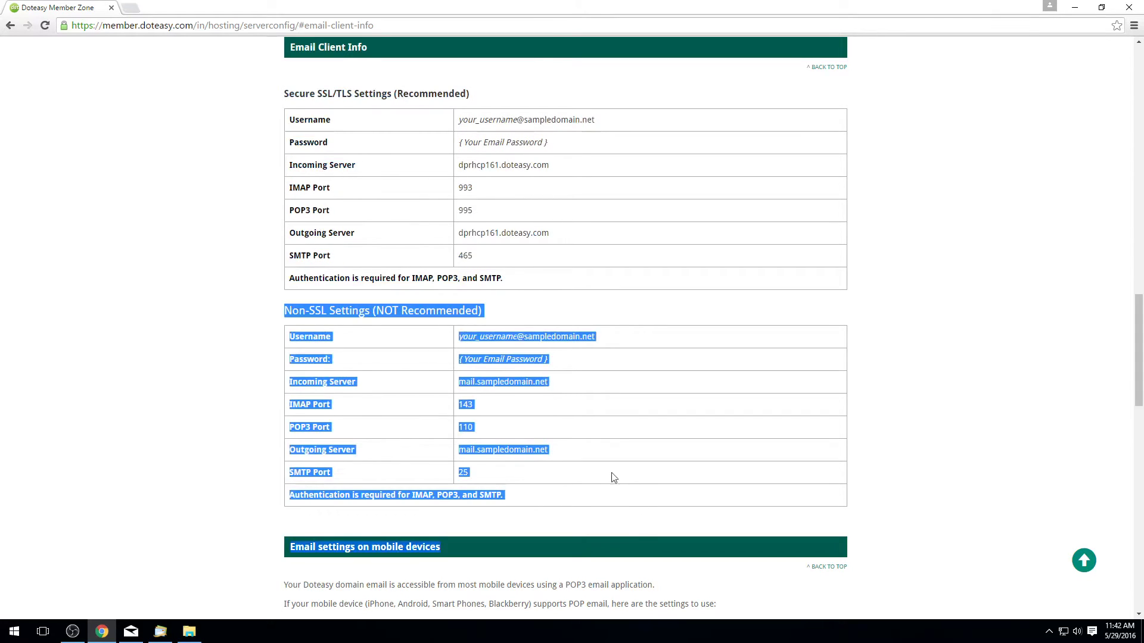
Step: Highlight the Non-SSL settings table, then the SSL settings from Username to SMTP Port
left_click(608, 472)
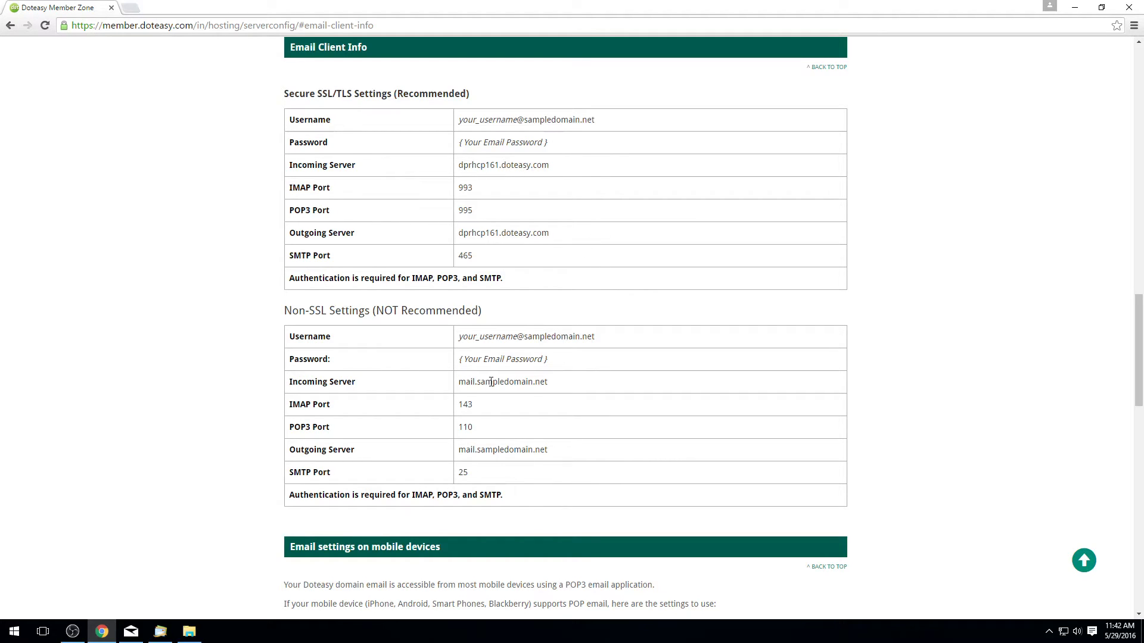
left_click_drag(290, 320, 618, 524)
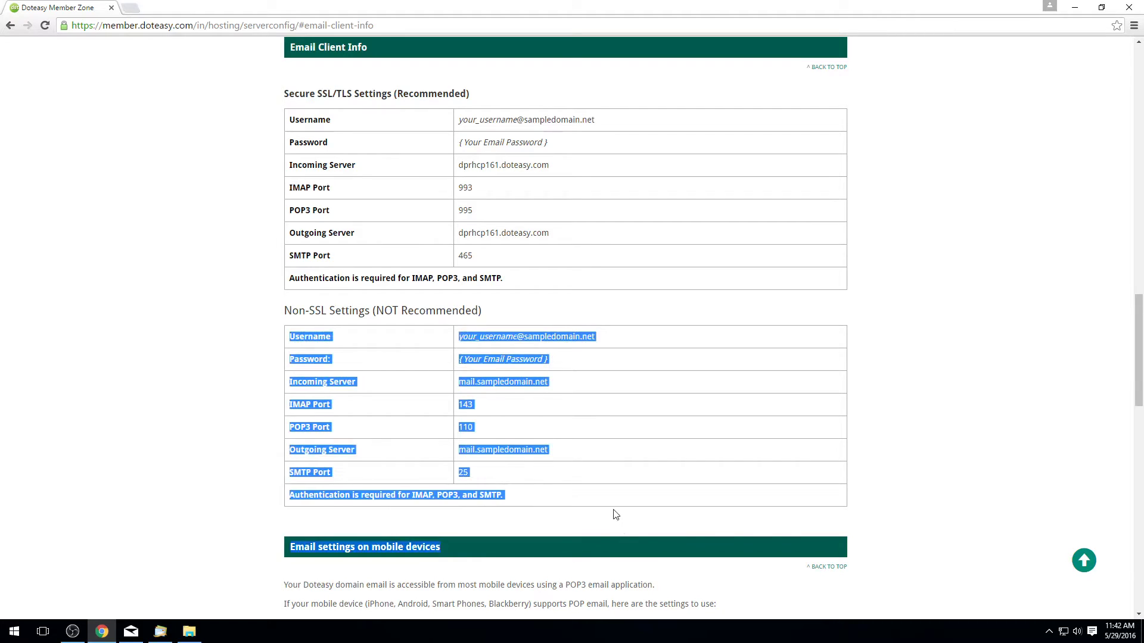
left_click(609, 505)
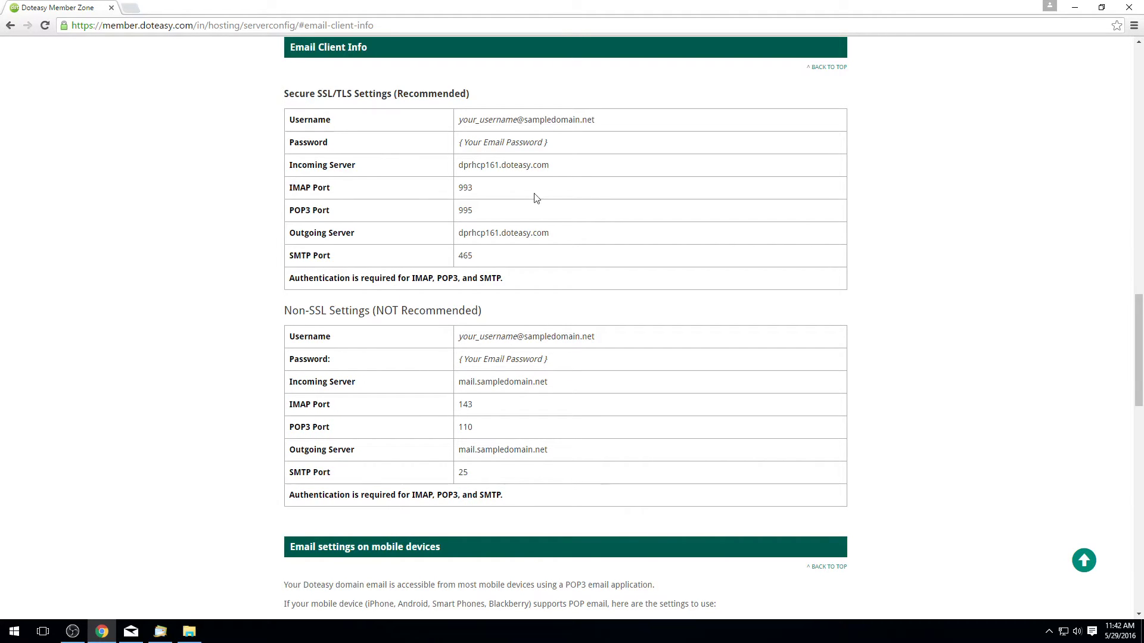
left_click_drag(598, 260, 252, 136)
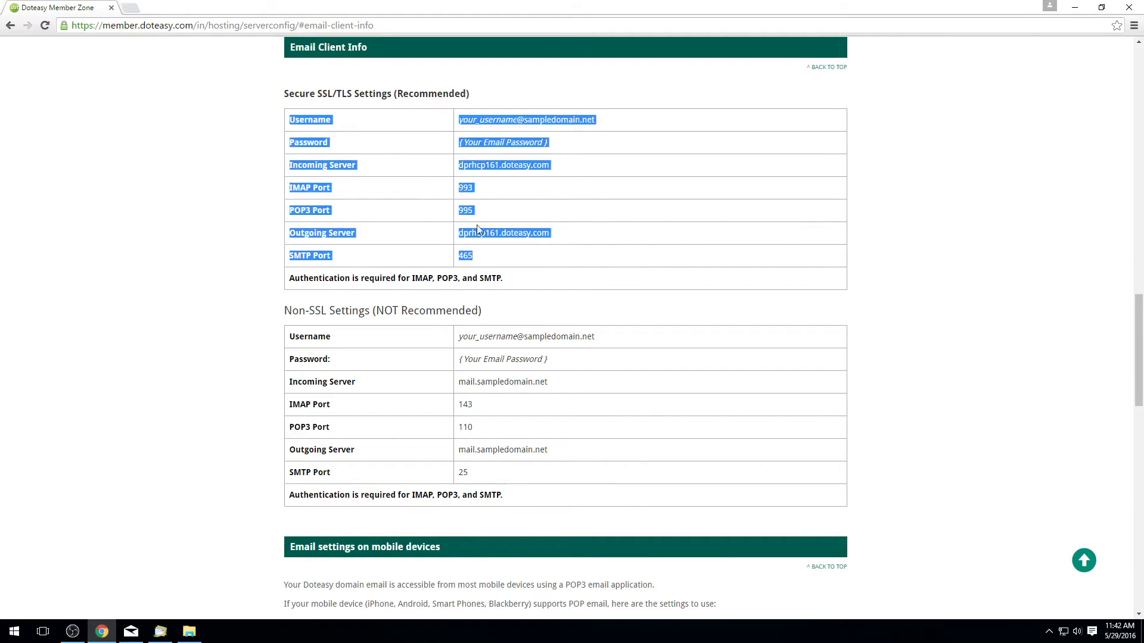
left_click(596, 274)
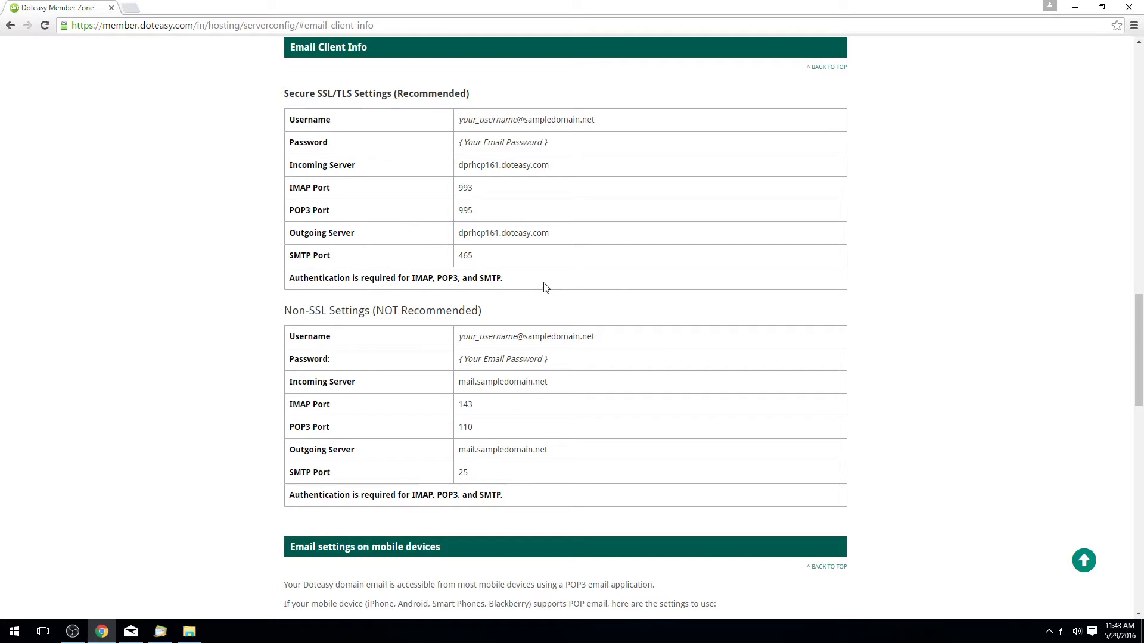
left_click_drag(545, 288, 234, 104)
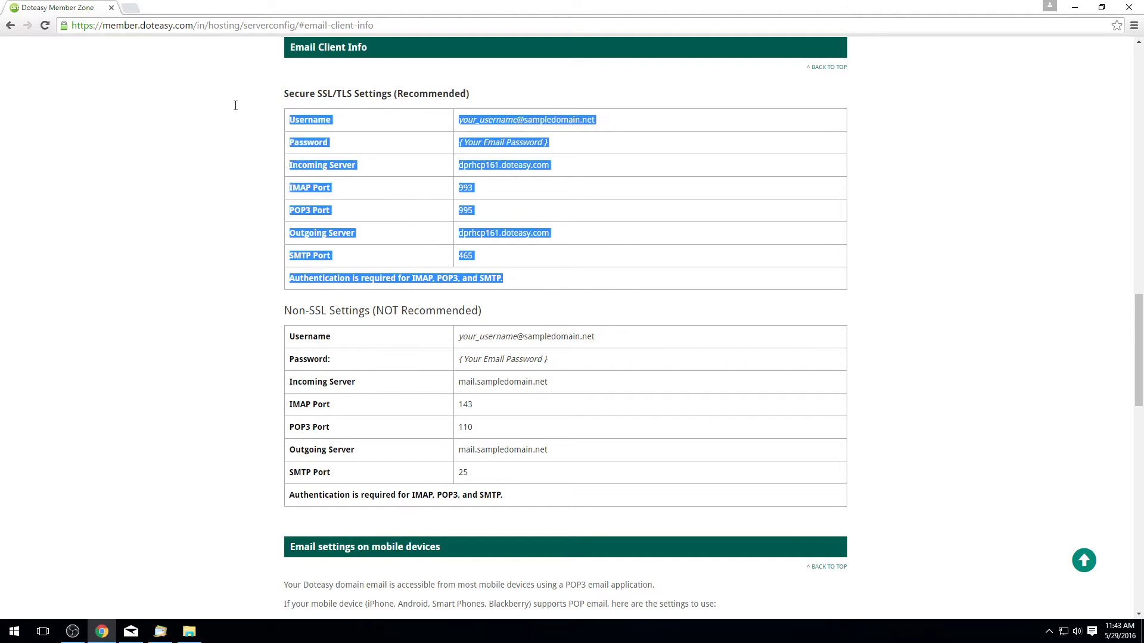
left_click(392, 145)
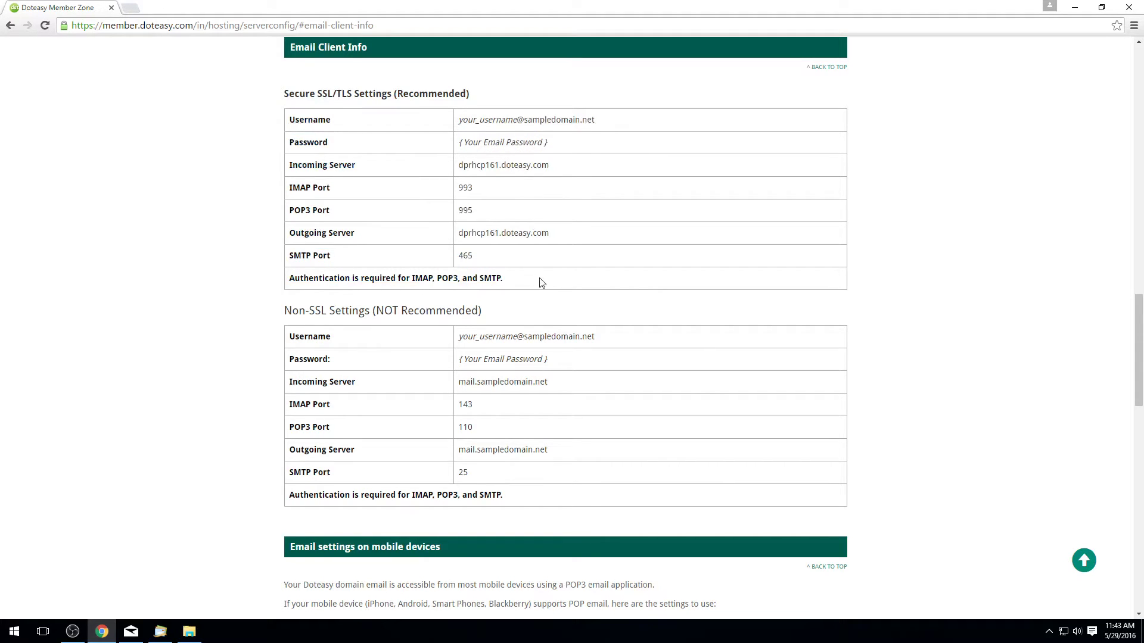
left_click_drag(538, 282, 275, 98)
left_click(275, 98)
Step: Enter the account's e-mail address, its password and the display name Test in the add-account dialog
left_click(160, 631)
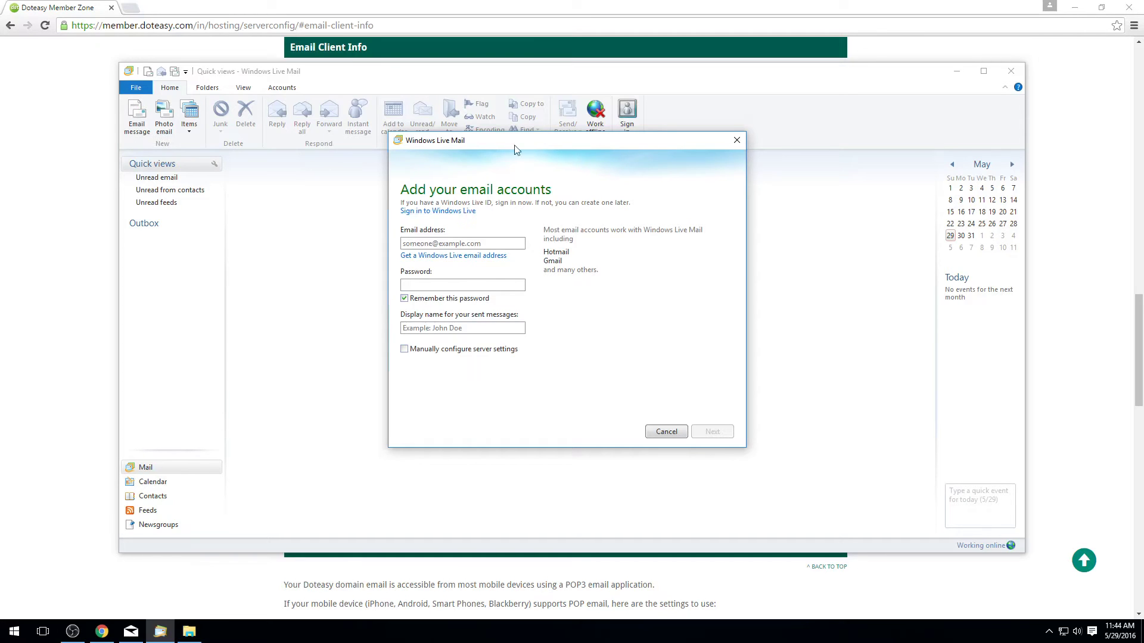
left_click(468, 244)
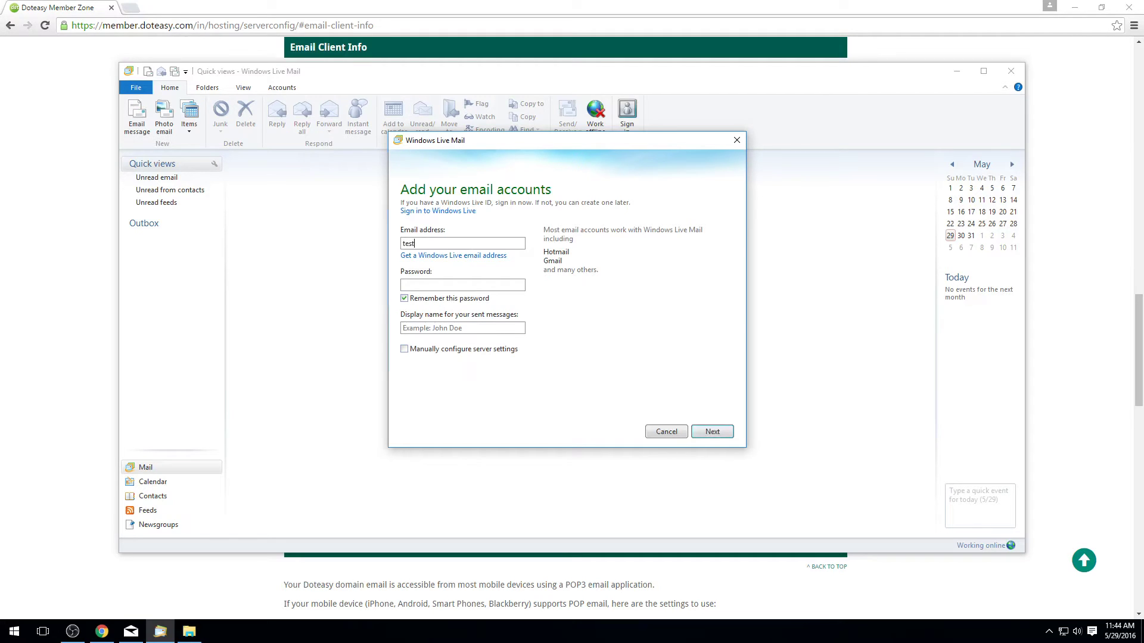
type("•••••")
left_click(454, 329)
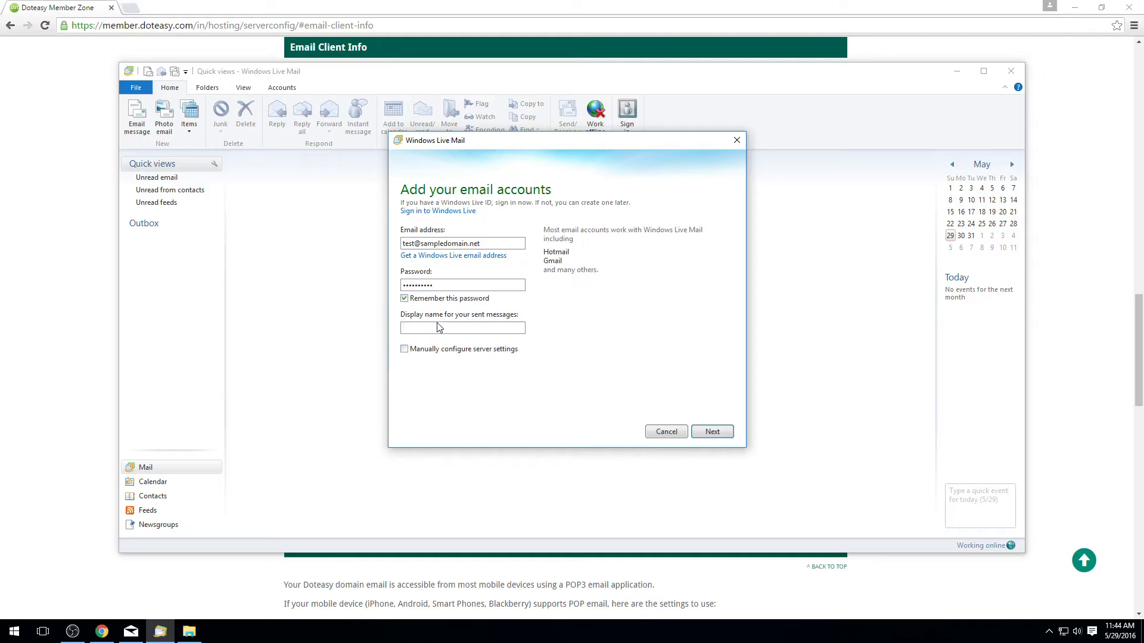
type("st")
Step: Advance to the server settings, keep POP as the incoming server type, and focus the outgoing server field
left_click(712, 433)
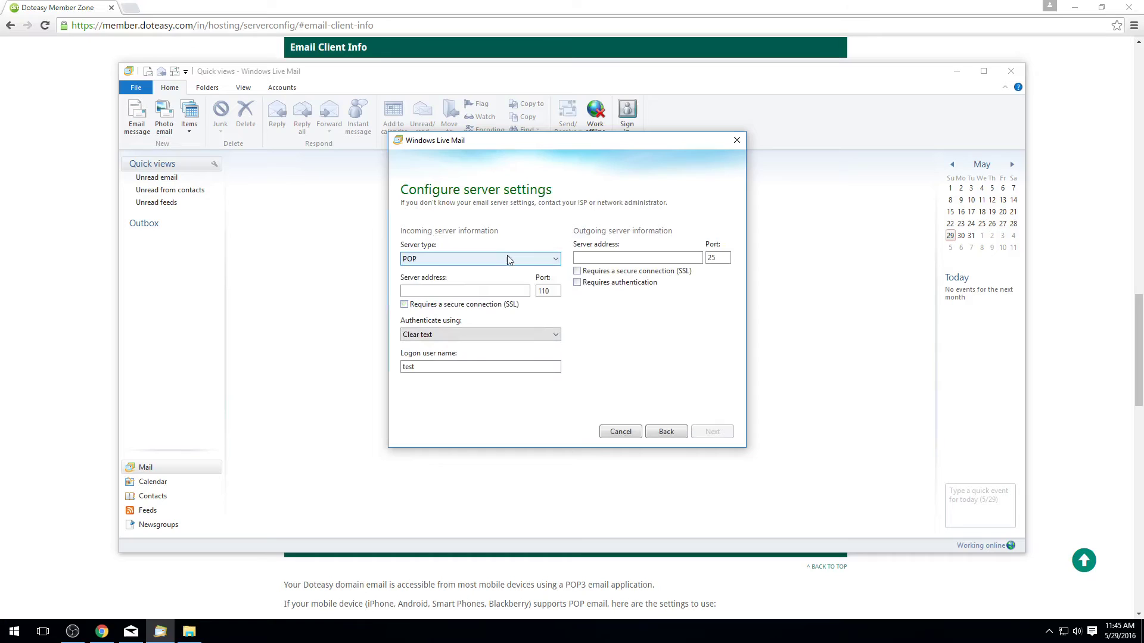
left_click(508, 260)
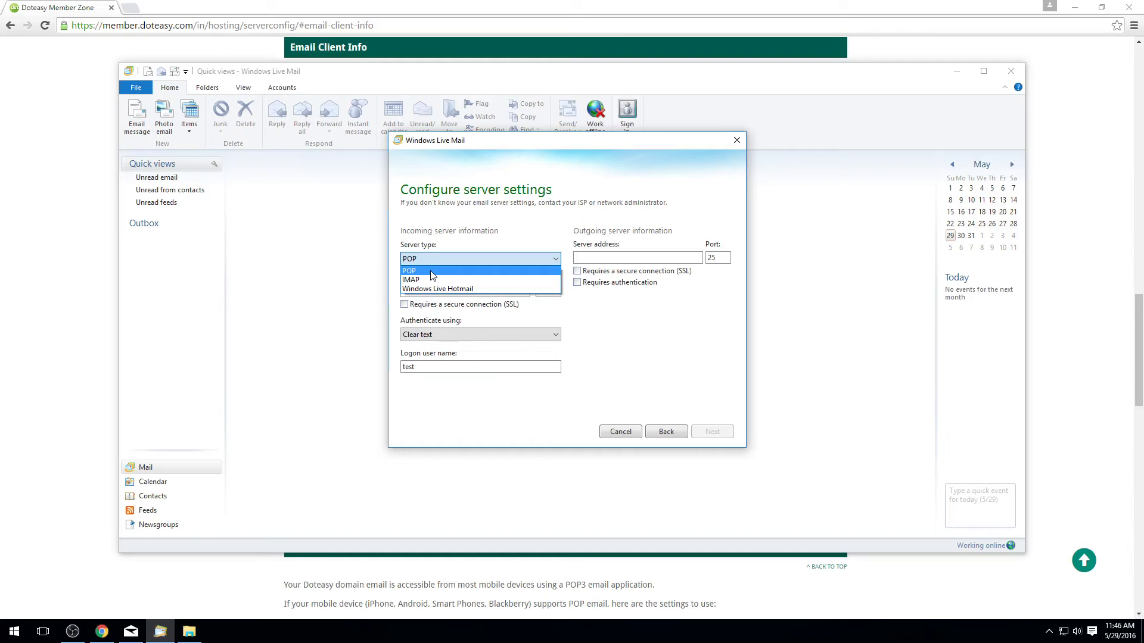
left_click(433, 271)
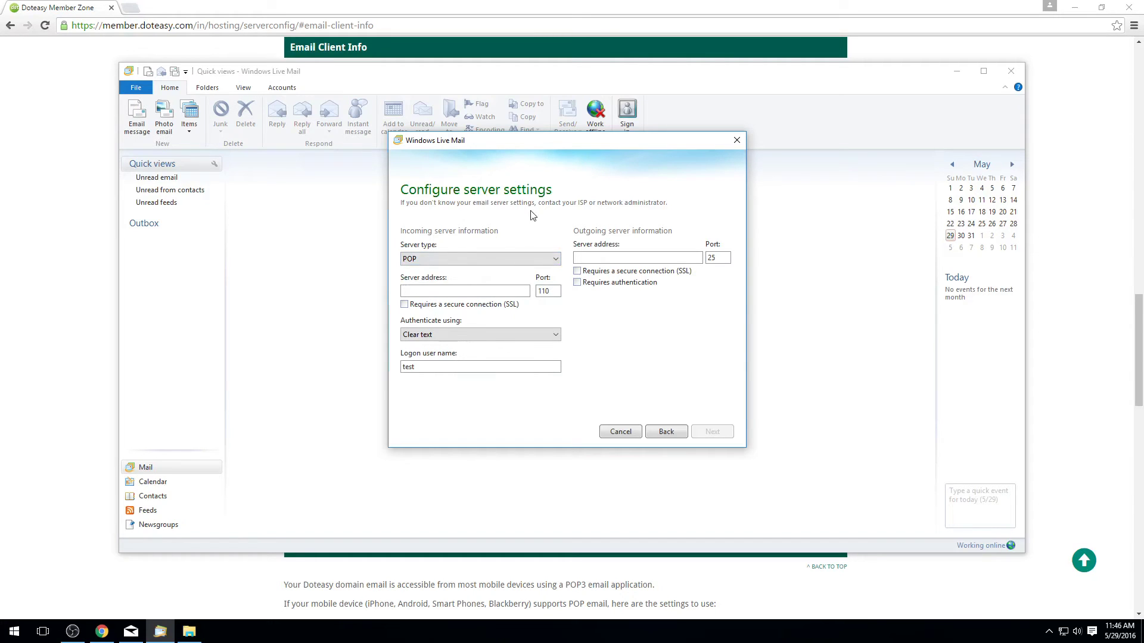
left_click(580, 258)
Step: Copy the secure outgoing server address dprhcp161.doteasy.com from the Doteasy page
left_click(490, 5)
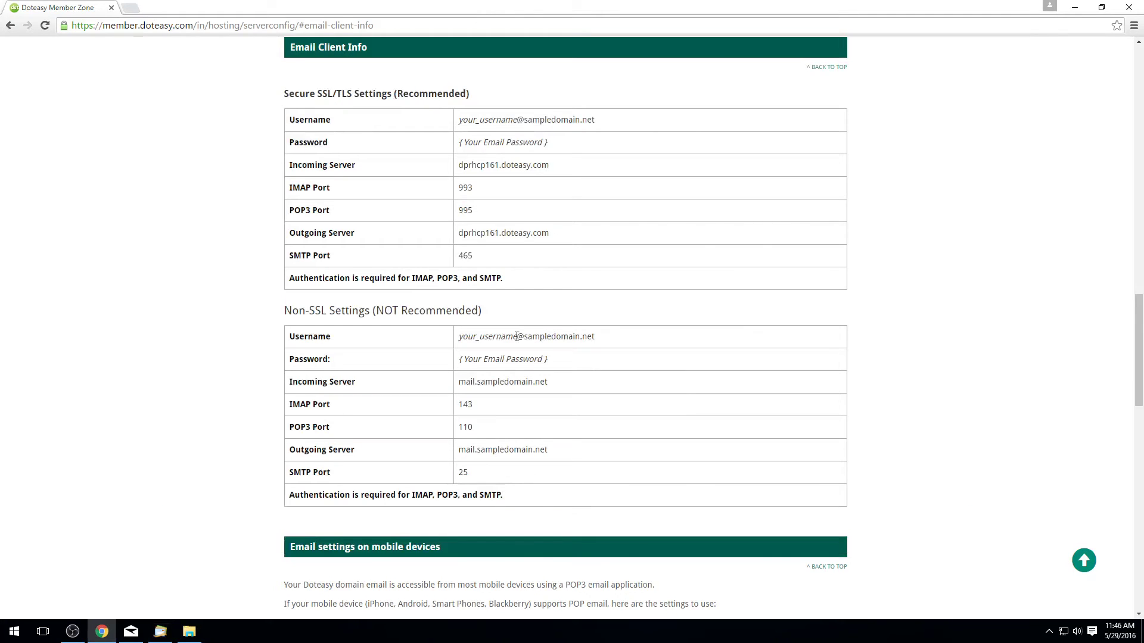
triple_click(503, 231)
key("ctrl+c")
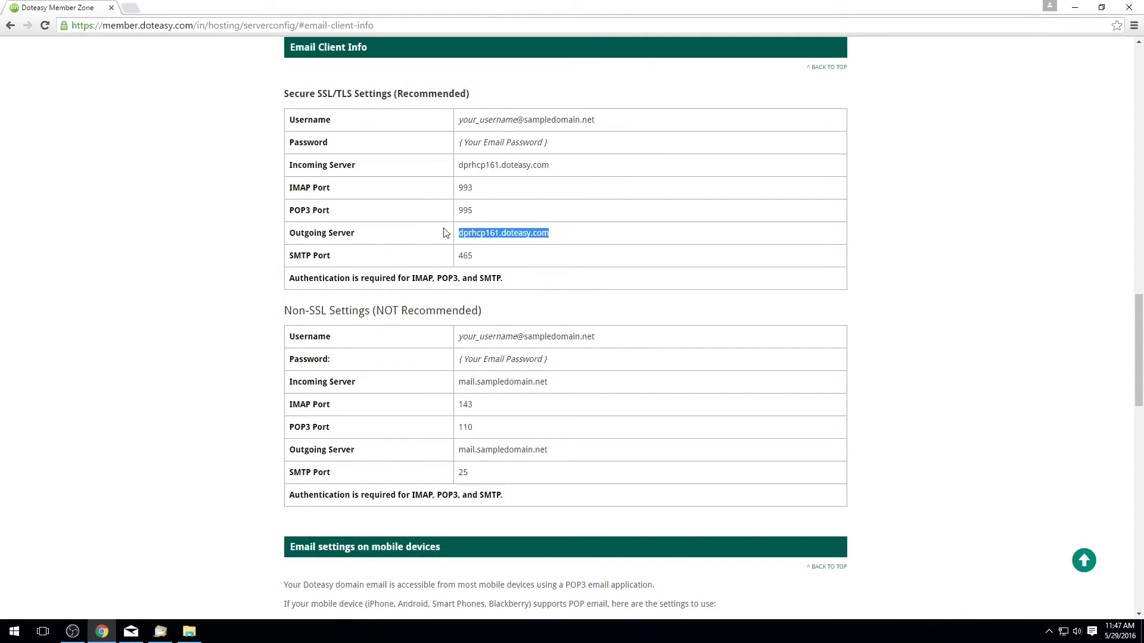
left_click(158, 635)
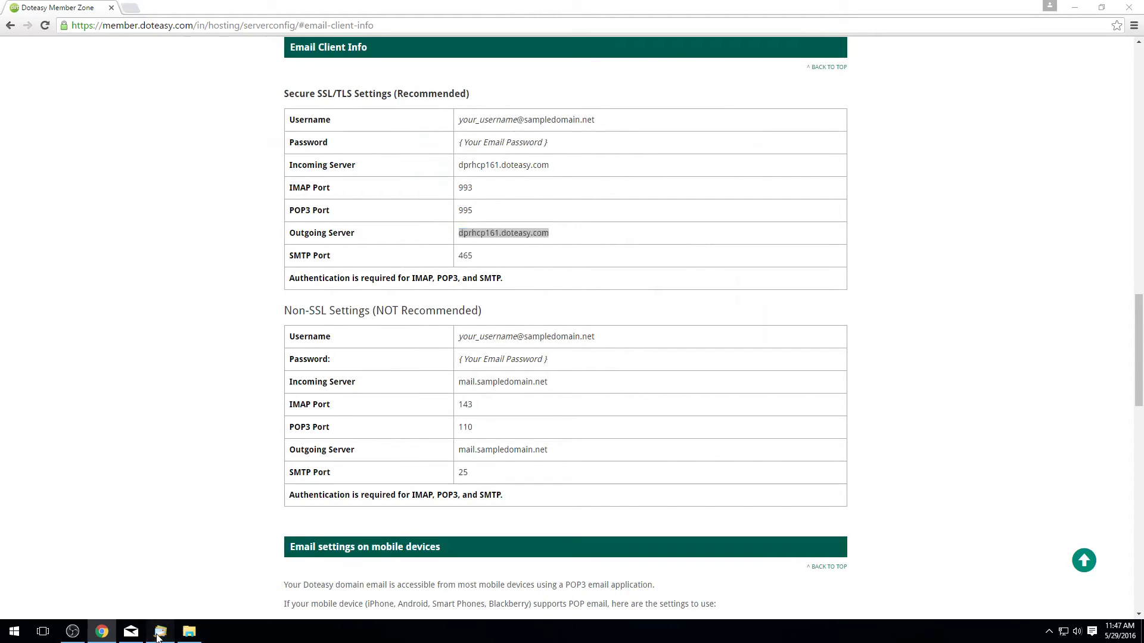
Step: Paste dprhcp161.doteasy.com as the outgoing server address, removing the leading space
left_click(595, 257)
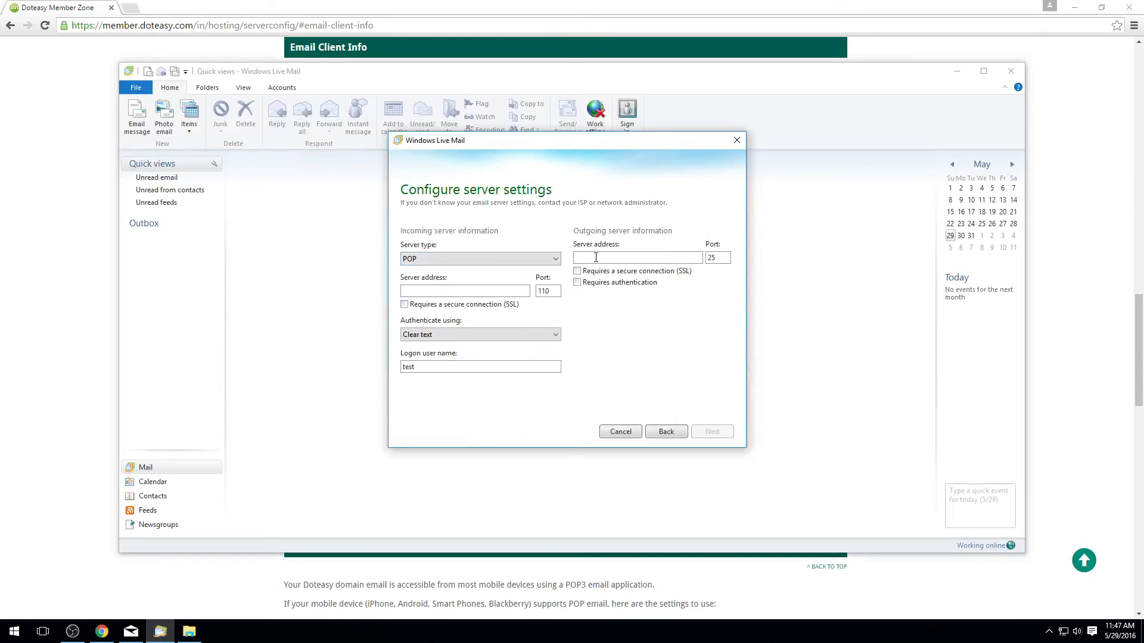
key("ctrl+v")
left_click_drag(603, 258, 543, 261)
key("Delete")
left_click_drag(652, 258, 573, 257)
key("ctrl+c")
Step: Paste the same address as the incoming server, trim its space, and re-enter the incoming port
left_click(474, 292)
key("ctrl+v")
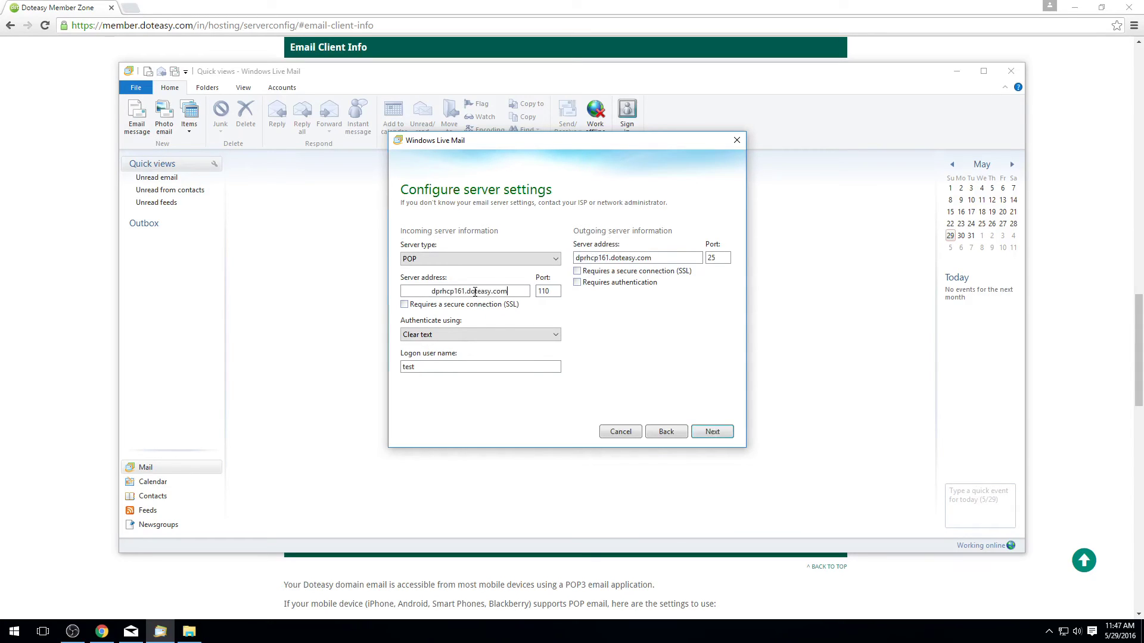
left_click_drag(431, 291, 403, 290)
key("BackSpace")
left_click_drag(553, 292, 535, 292)
left_click(553, 292)
key("BackSpace")
key("BackSpace")
key("BackSpace")
type("143")
Step: Restore the incoming port number to 995
left_click_drag(533, 291, 561, 298)
left_click(555, 293)
key("BackSpace")
type("3")
key("BackSpace")
type("5")
Step: Try outgoing port values 465, 587 and 25, settling on 587
left_click_drag(718, 257, 696, 254)
type("465")
key("BackSpace")
key("BackSpace")
type("587")
key("BackSpace")
key("BackSpace")
key("BackSpace")
type("25")
key("BackSpace")
key("BackSpace")
type("587")
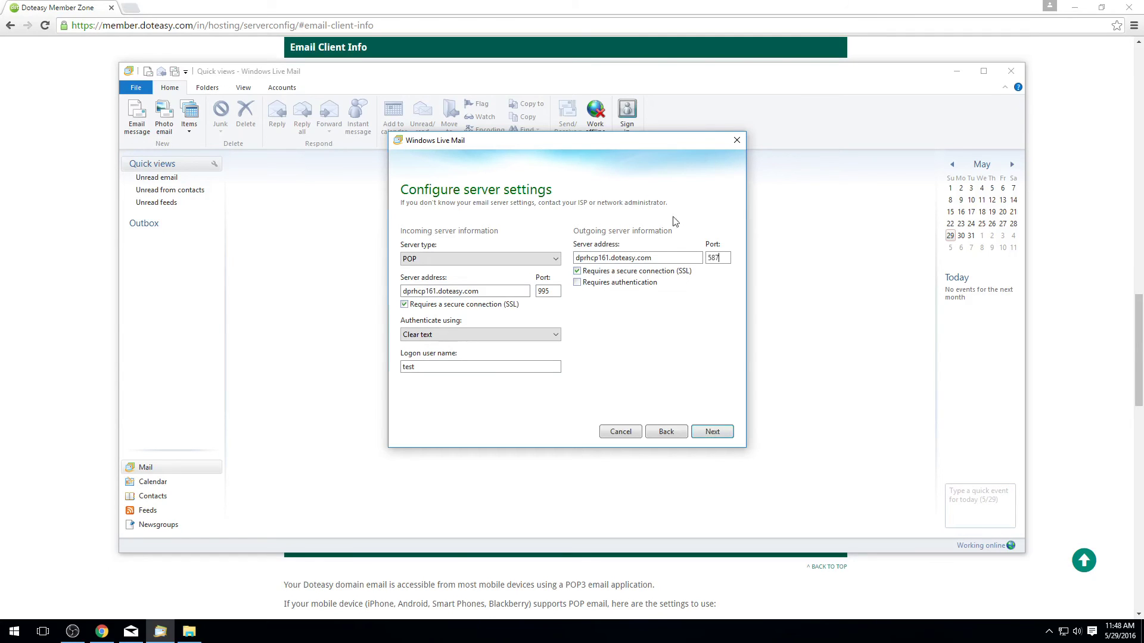
Step: Keep SSL required for outgoing mail and change its port to 465
left_click(587, 274)
left_click(587, 274)
left_click(721, 258)
key("BackSpace")
key("BackSpace")
key("BackSpace")
type("465")
left_click(453, 337)
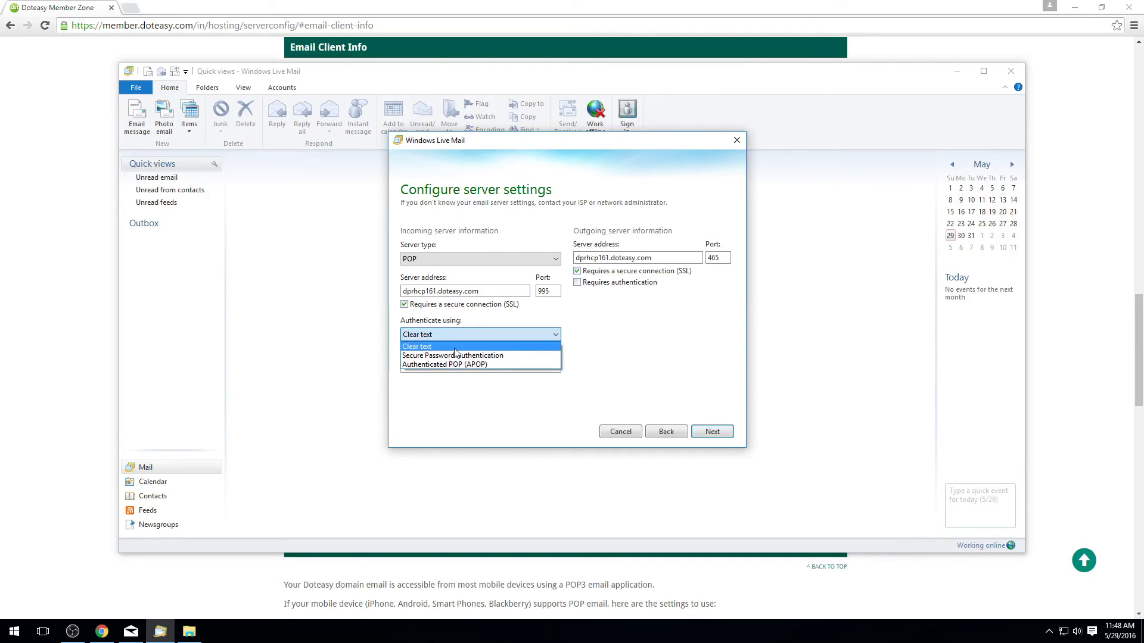
left_click(454, 349)
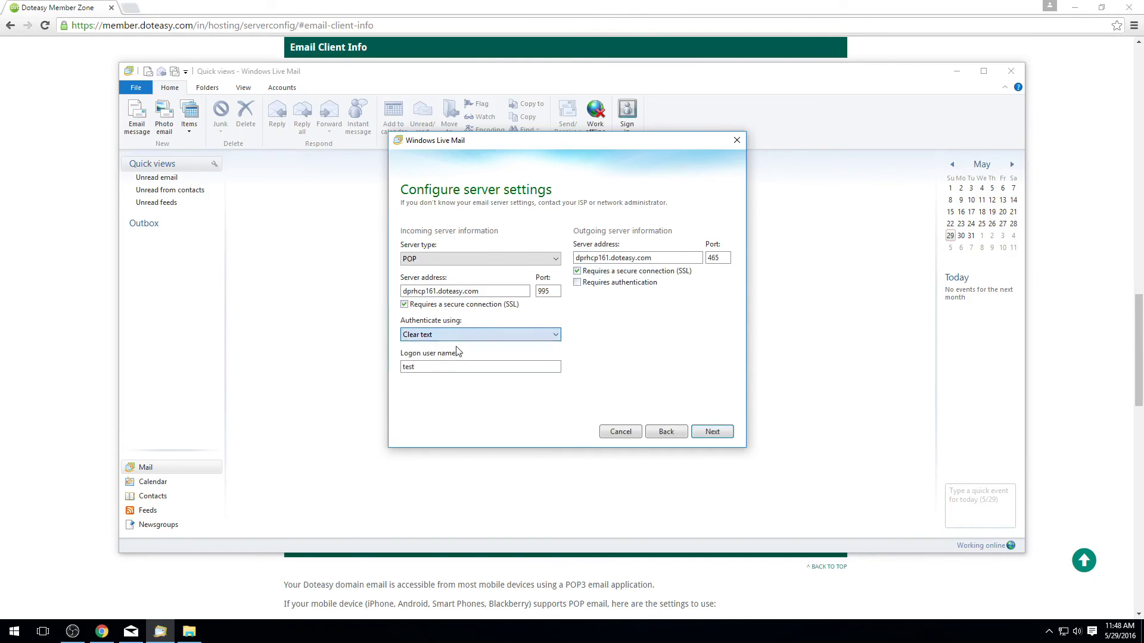
left_click(493, 336)
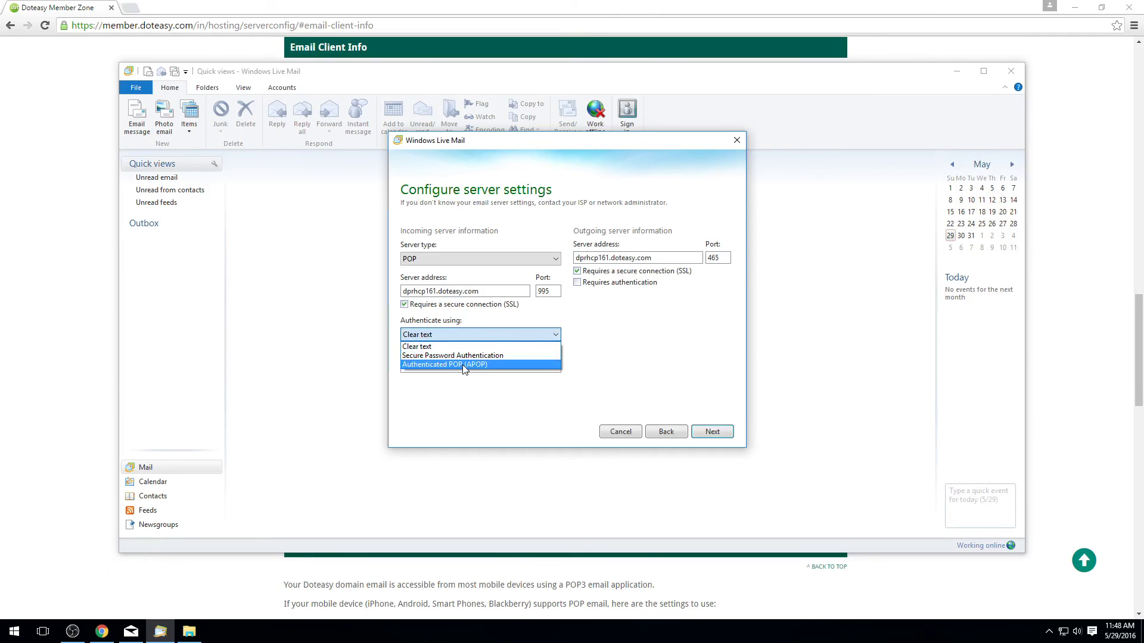
left_click(431, 347)
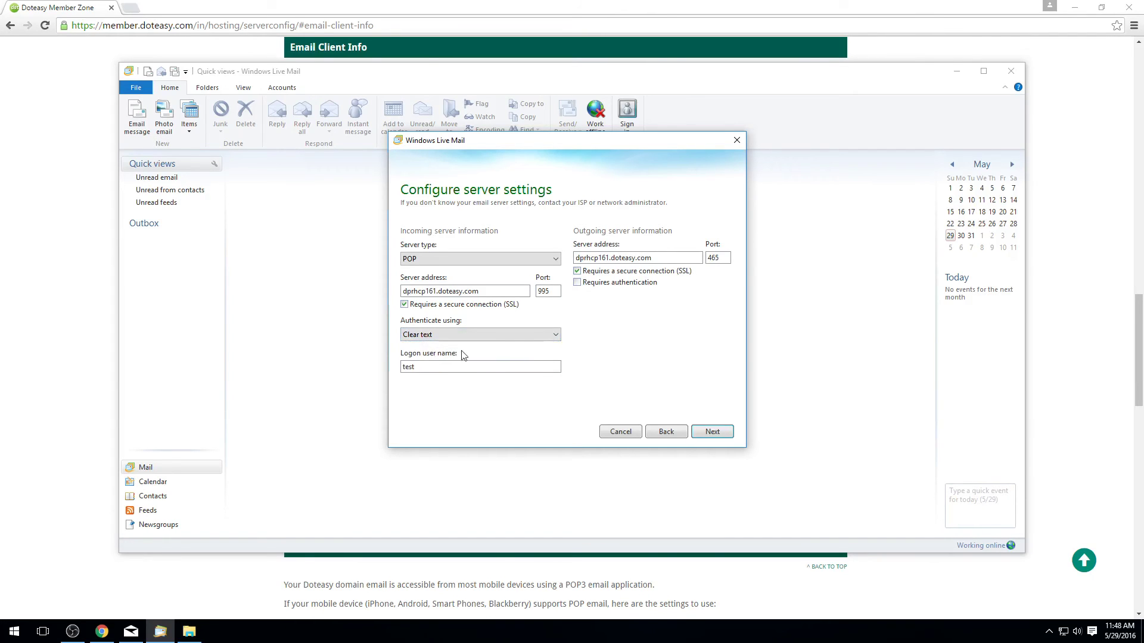
left_click(468, 367)
type("@sampledomain.net")
Step: Submit the server settings to add the account, then close the confirmation
left_click(712, 432)
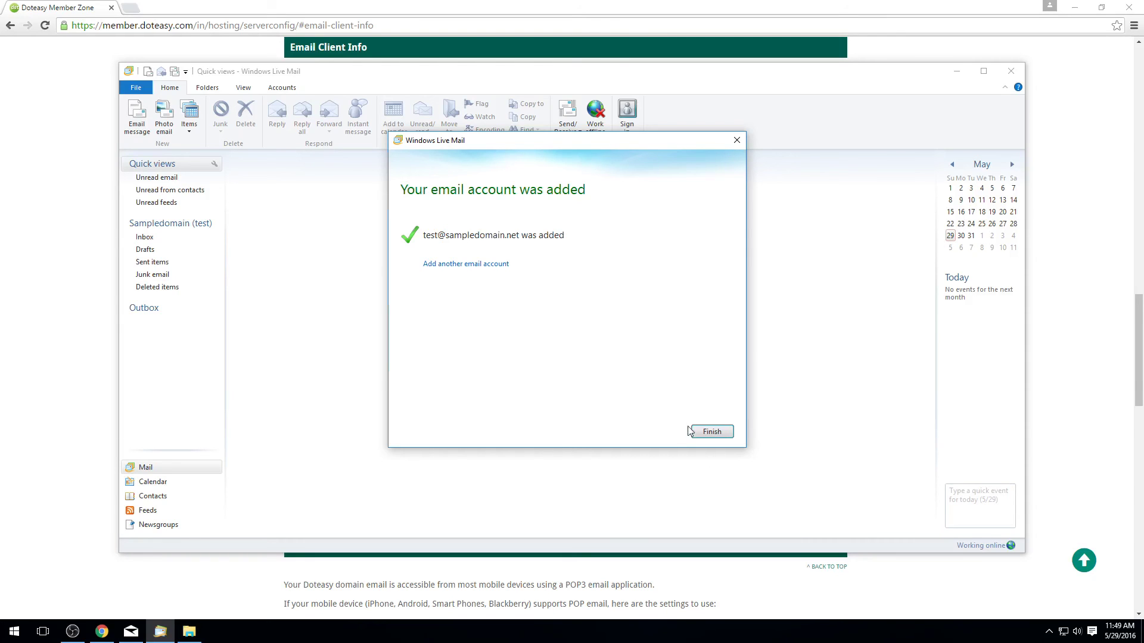
left_click(707, 434)
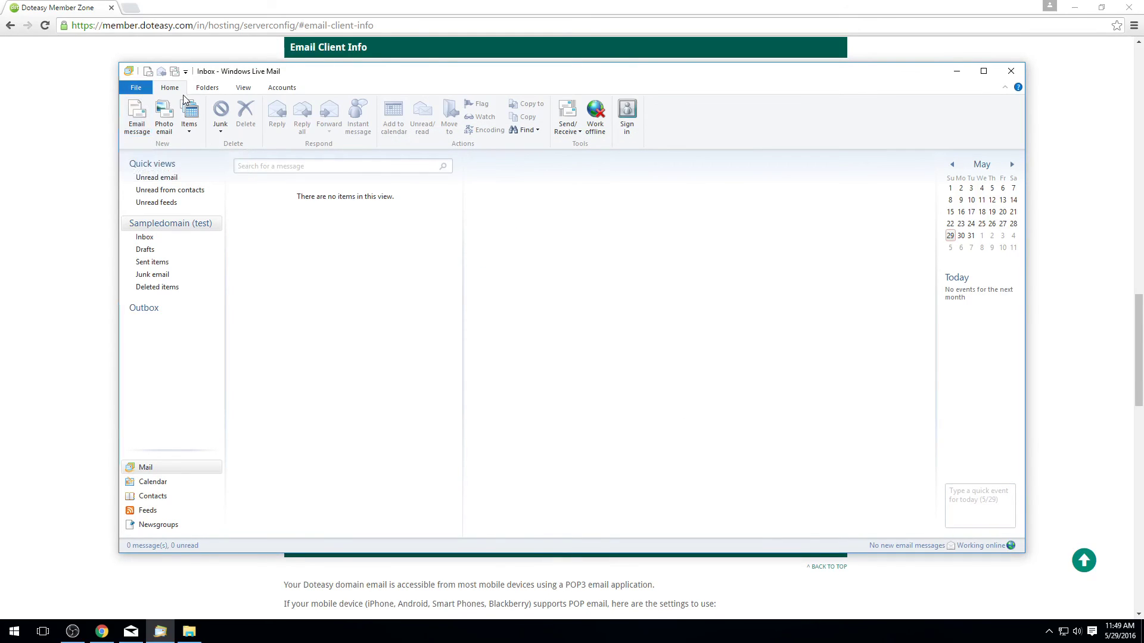
Step: Draft a new e-mail to the account's own address with subject 'test' and body 'test'
left_click(137, 121)
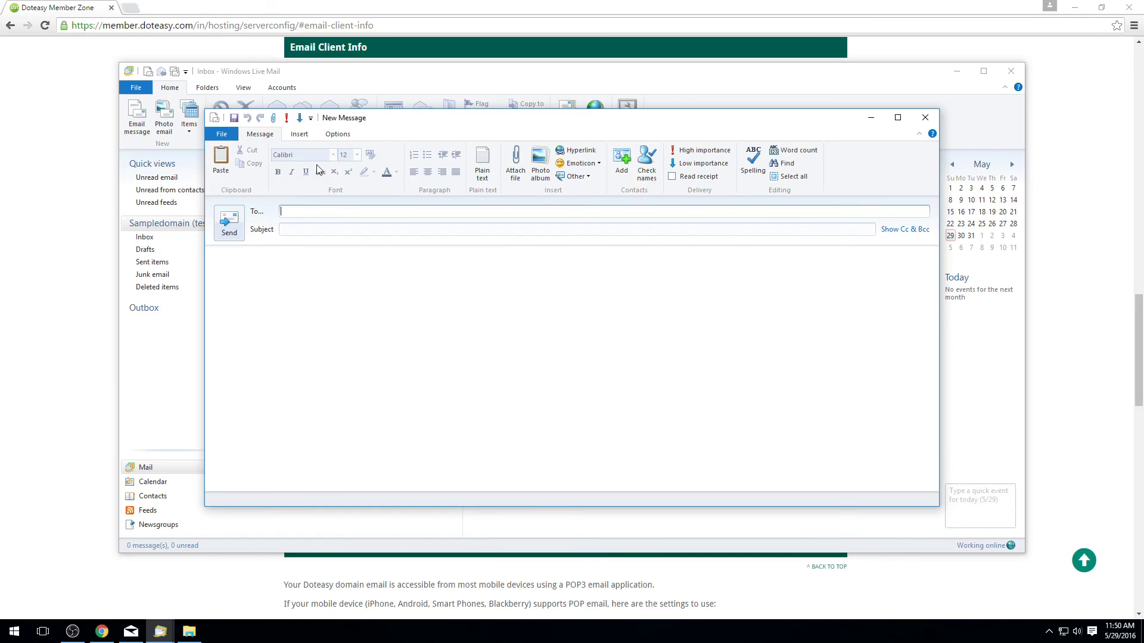
key("Tab")
type("test")
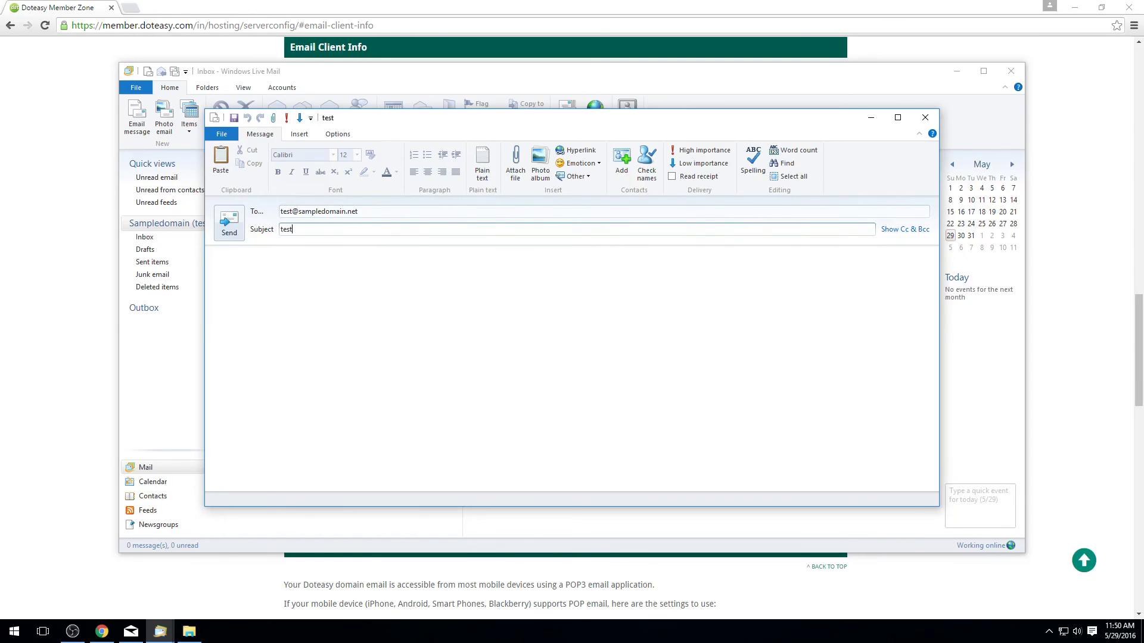
key("Tab")
type("test")
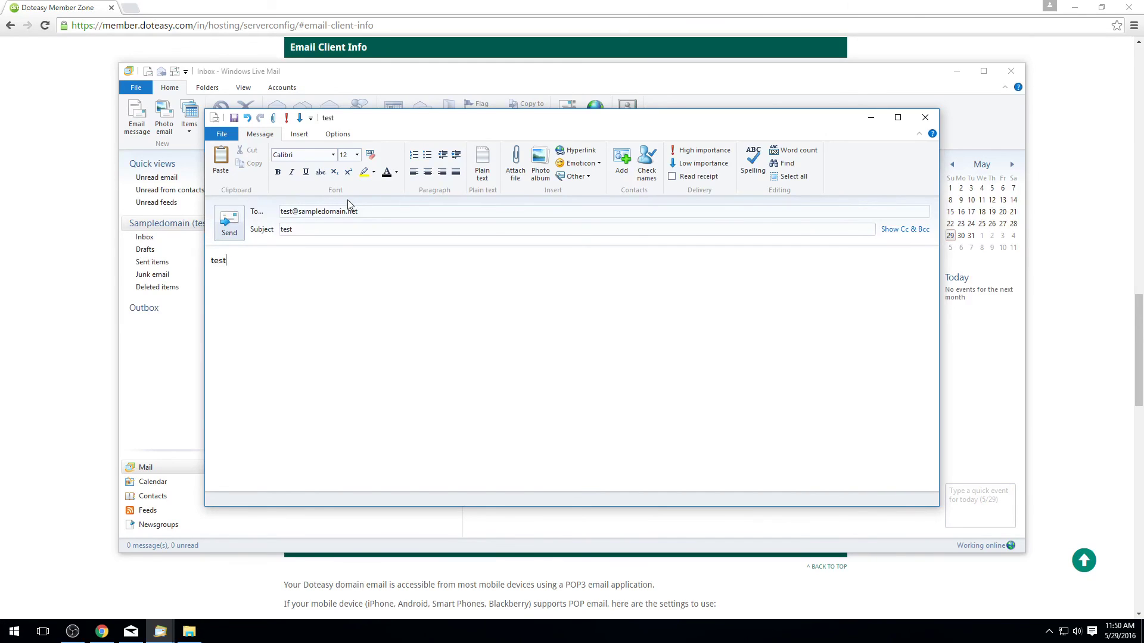
Step: Send the test message, check for new mail, and open it in the new account's Inbox
left_click(233, 233)
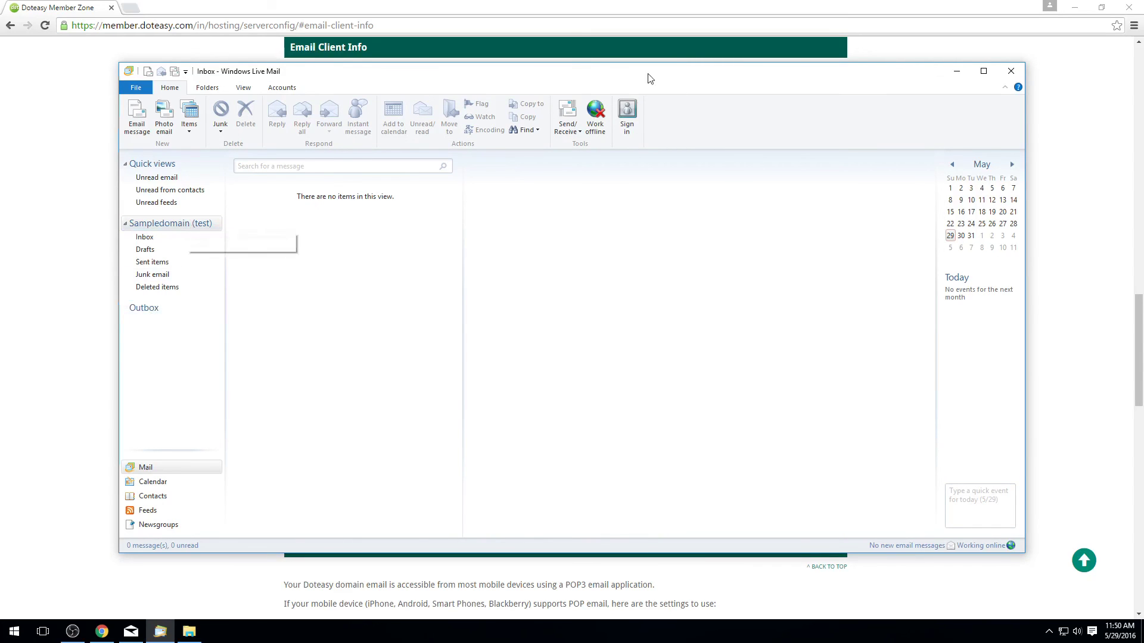
left_click(562, 116)
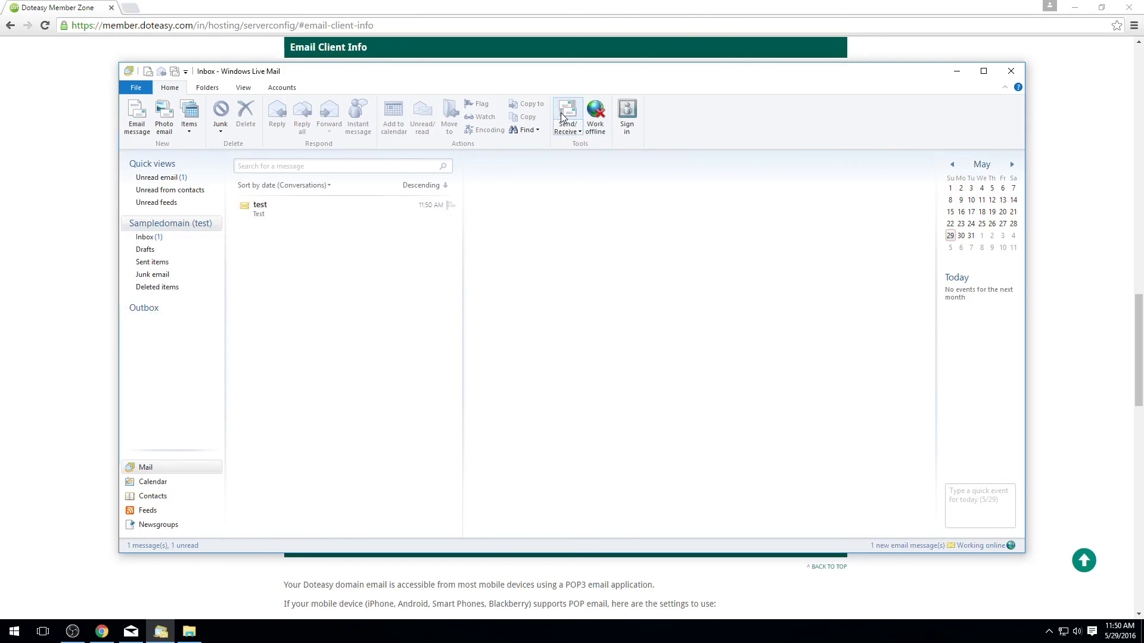
left_click(179, 238)
left_click(262, 217)
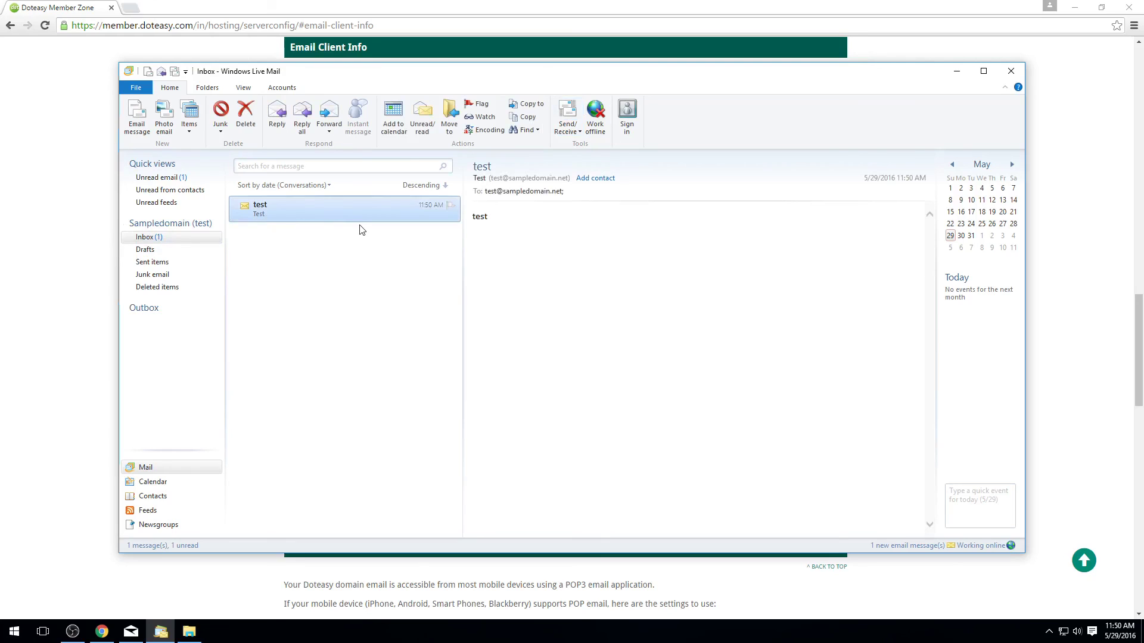